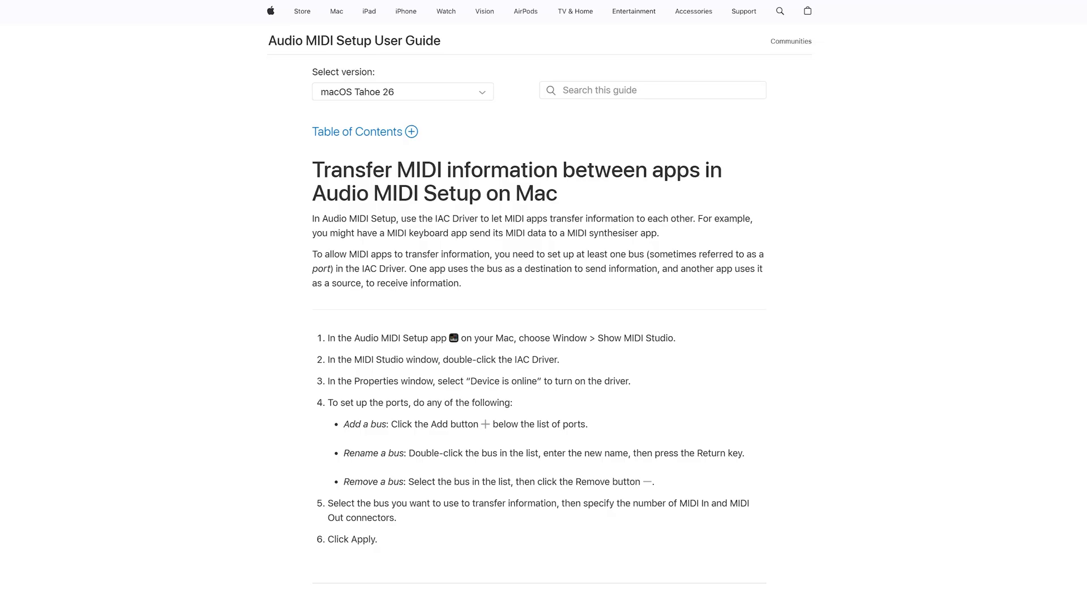
left_click_drag(515, 360, 550, 359)
left_click(296, 319)
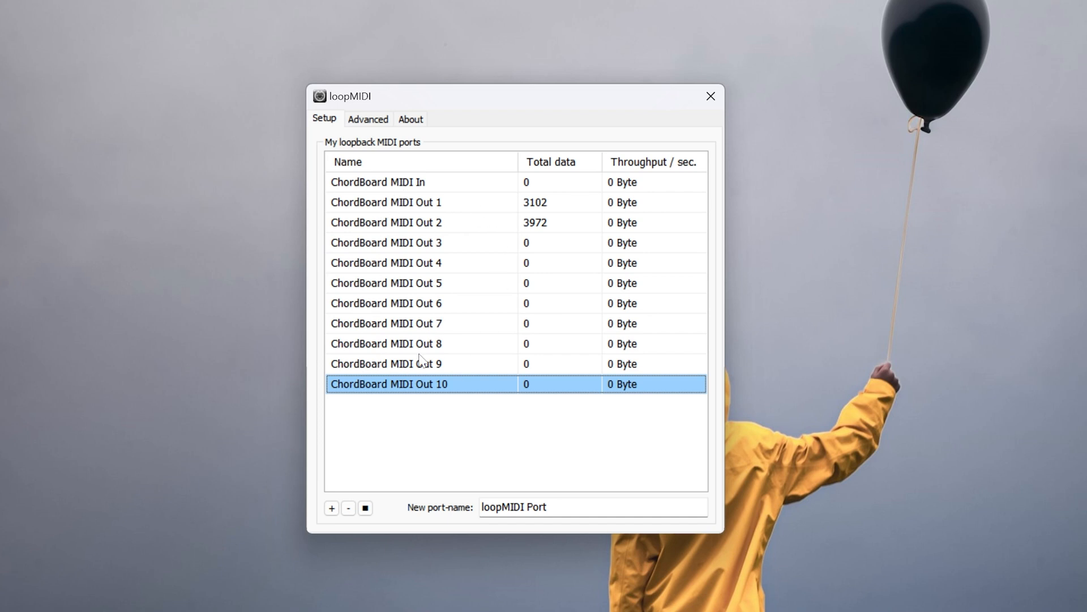
Add three virtual loopback ports: a default one, 'Live Port 1', and another default-named port
left_click(332, 508)
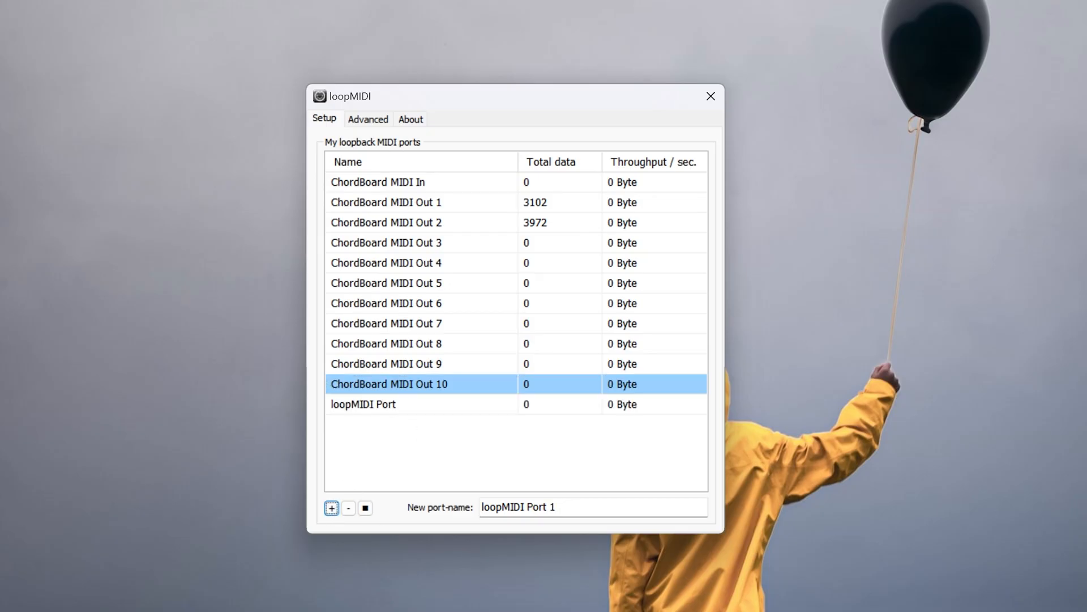
left_click_drag(556, 507, 484, 507)
type("Live Port 1")
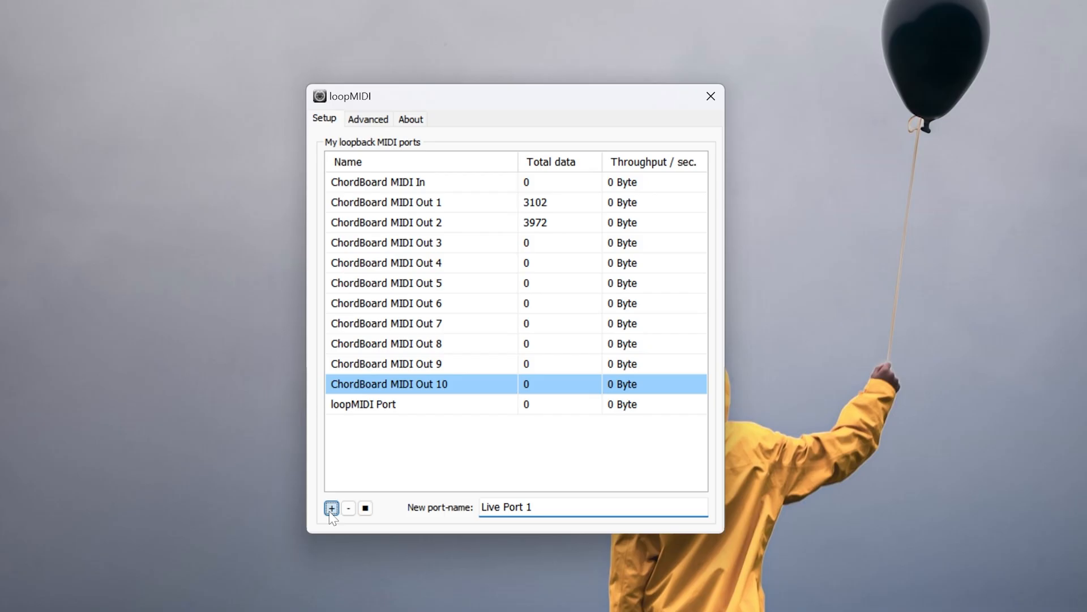
left_click(332, 507)
left_click(331, 508)
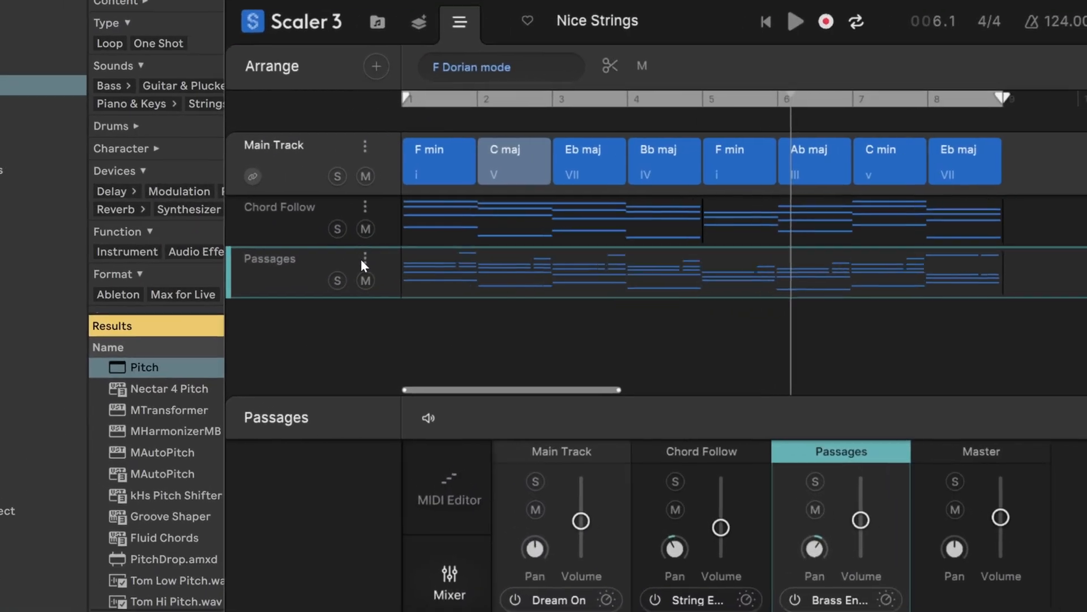
Show the Passages track's MIDI Output Device submenu, currently ChordBoard MIDI Out 2
left_click(113, 218)
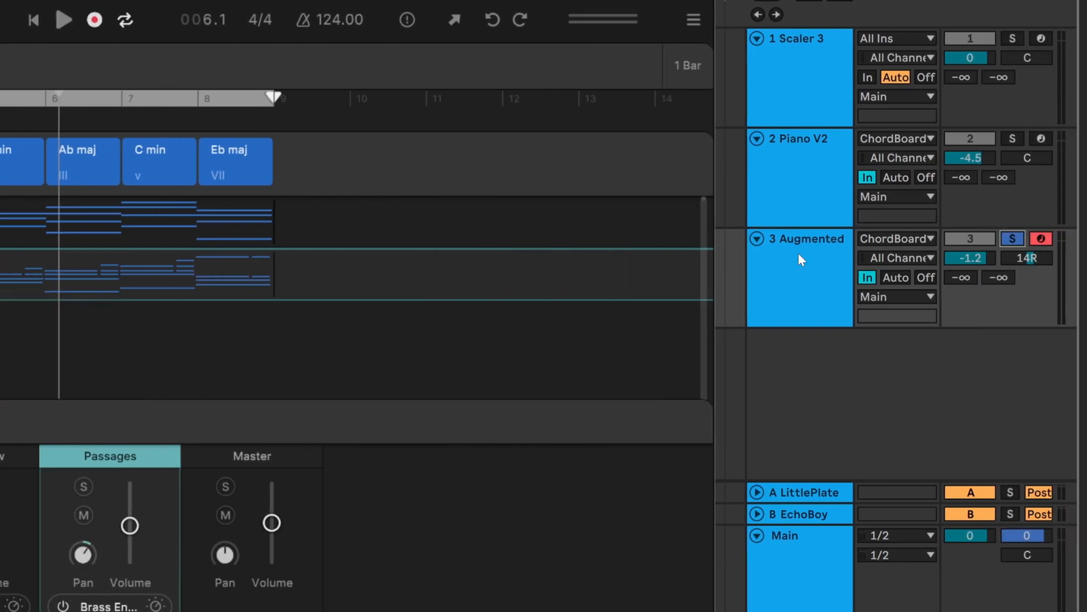
Set the Augmented track's MIDI input to ChordBoard MIDI Out 2 and start playback to test
left_click(798, 253)
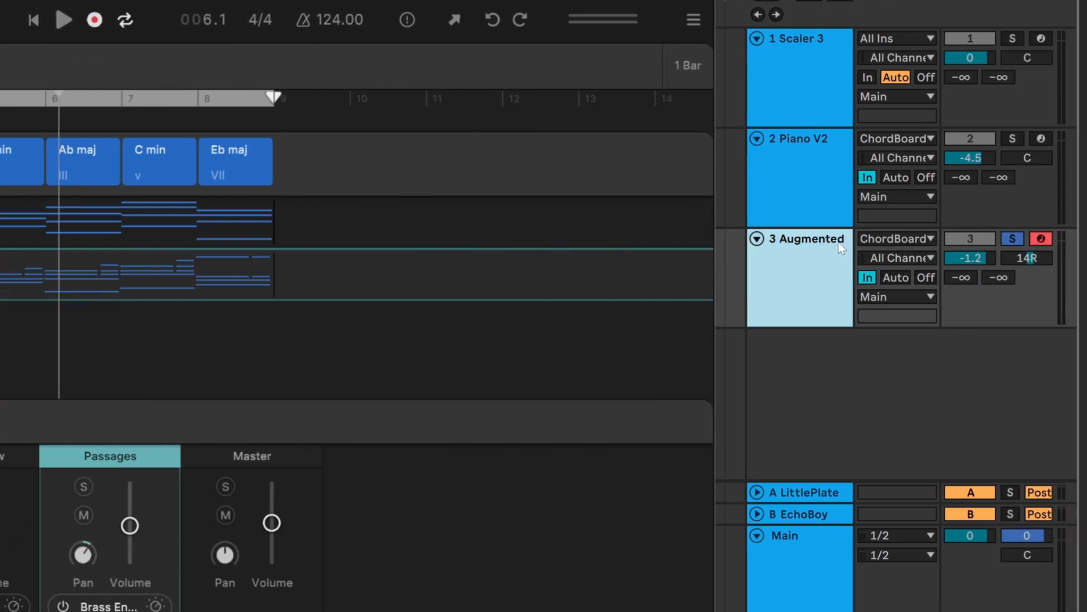
left_click(893, 237)
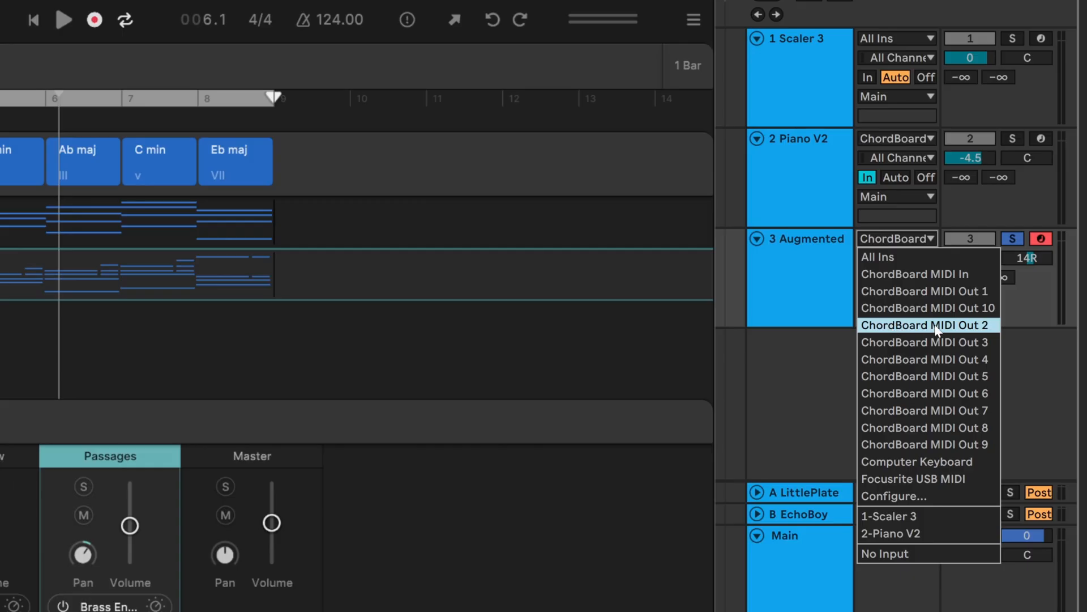
left_click(960, 326)
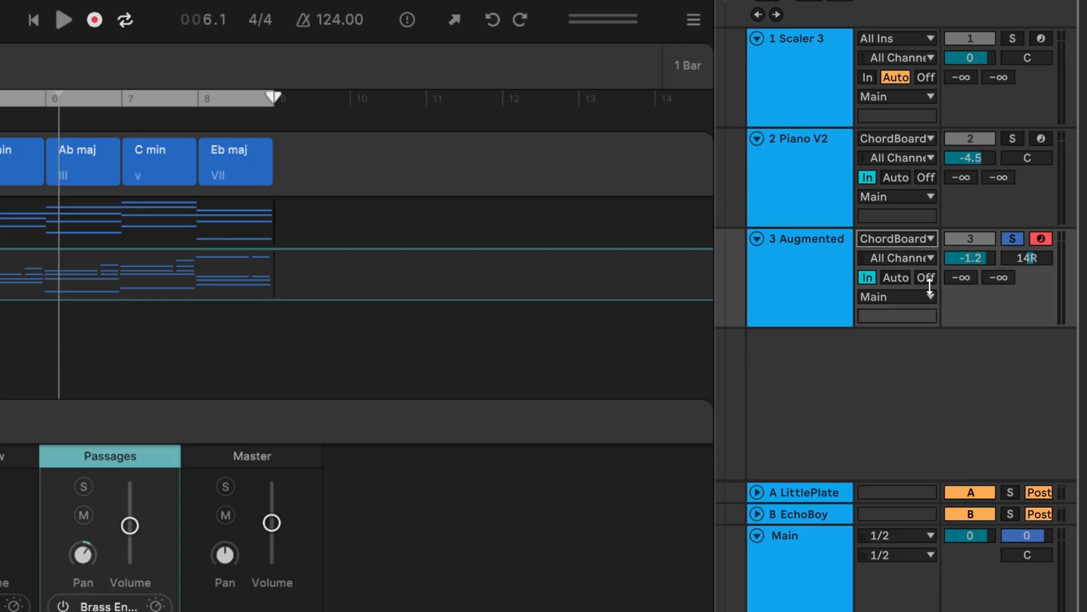
key("space")
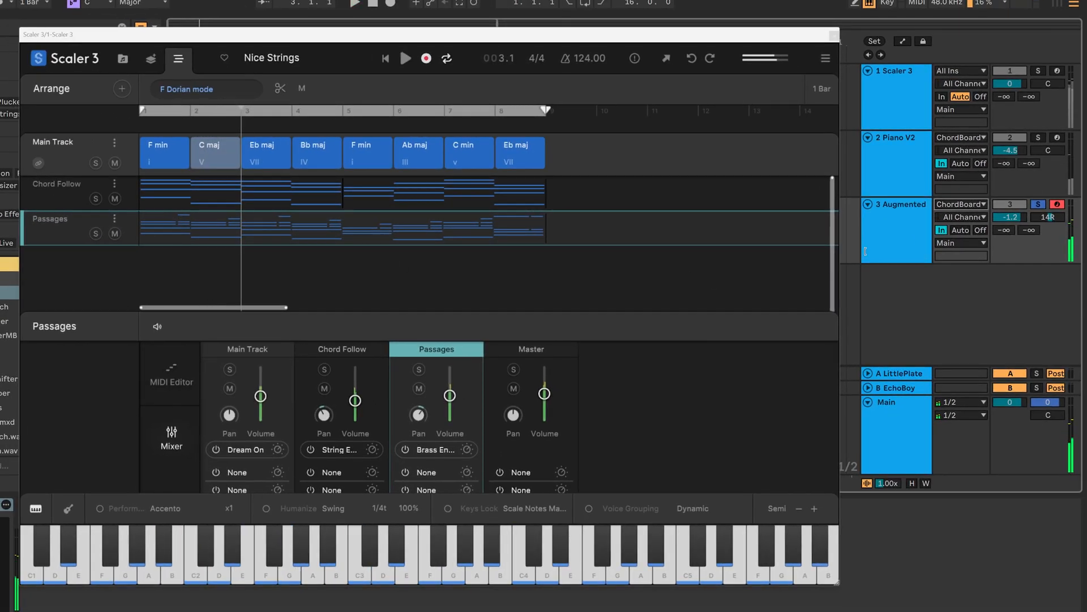
Stop playback and confirm Main Track outputs to ChordBoard MIDI Out 1, Piano V2's input
key("space")
left_click(85, 148)
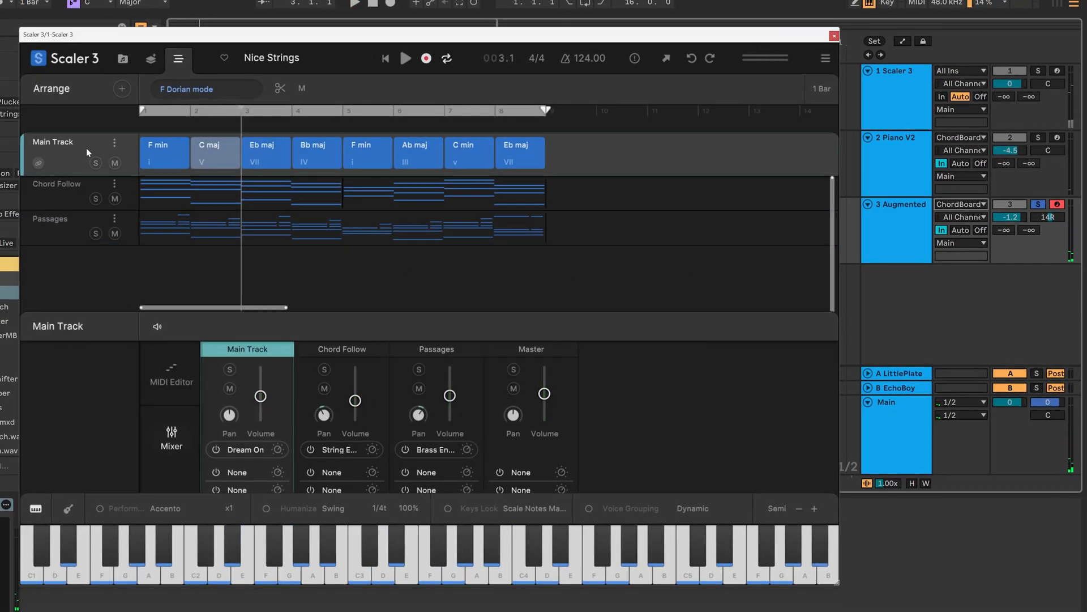
left_click(113, 143)
mouse_move(194, 241)
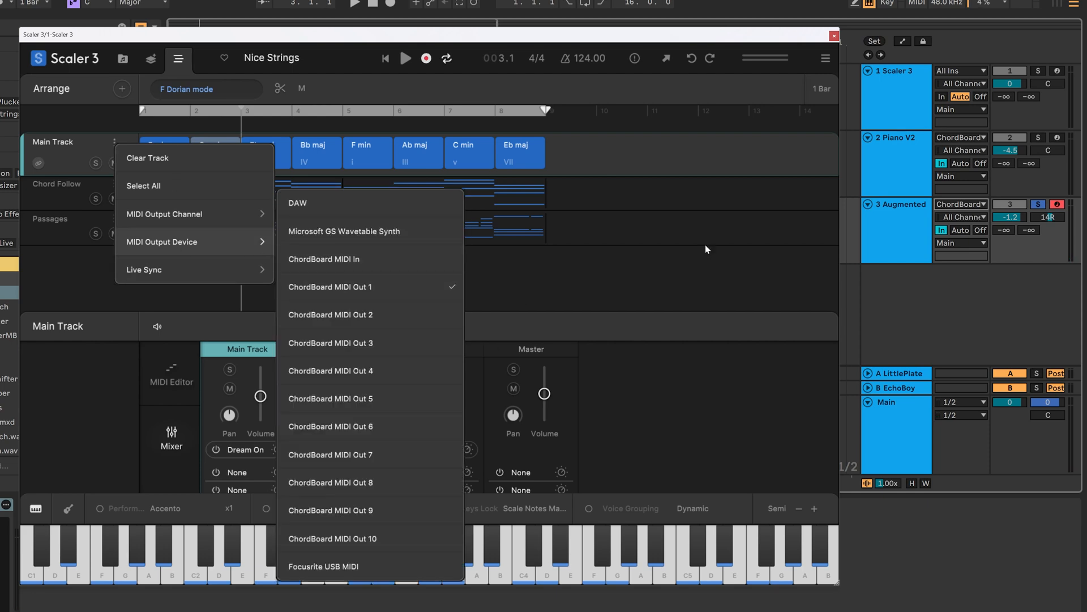
left_click(960, 138)
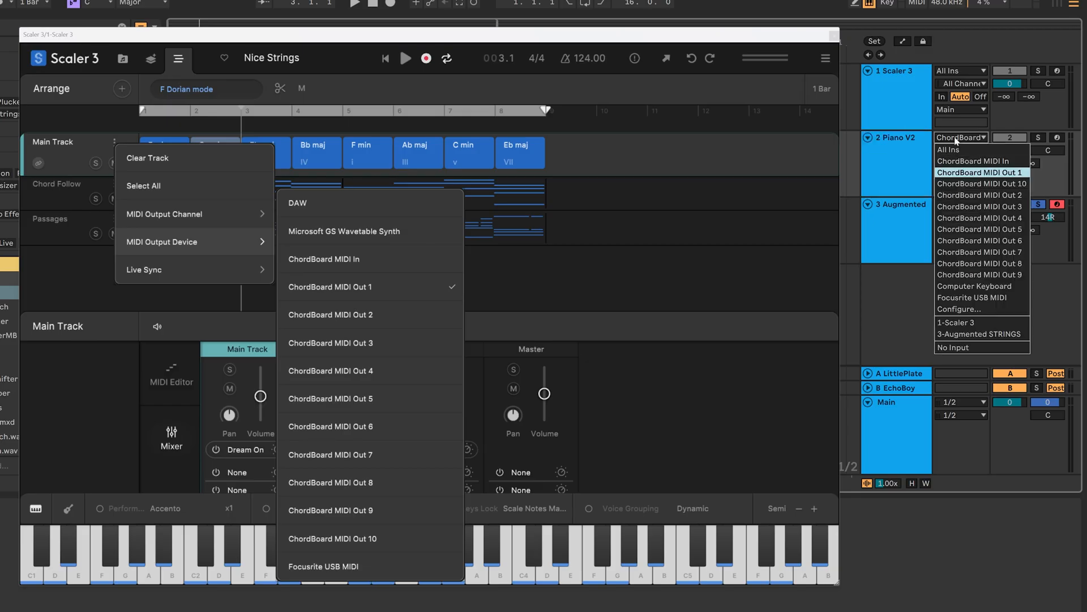
left_click(977, 172)
left_click(573, 270)
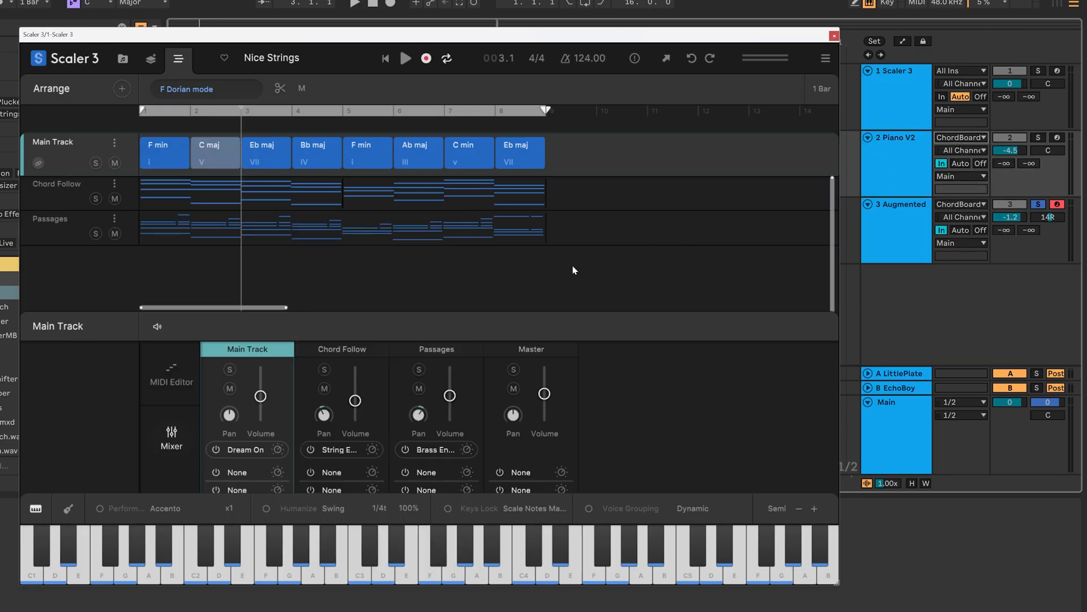
Toggle mutes on Main Track and Passages, then play with all three tracks sending MIDI
left_click(114, 162)
left_click(114, 234)
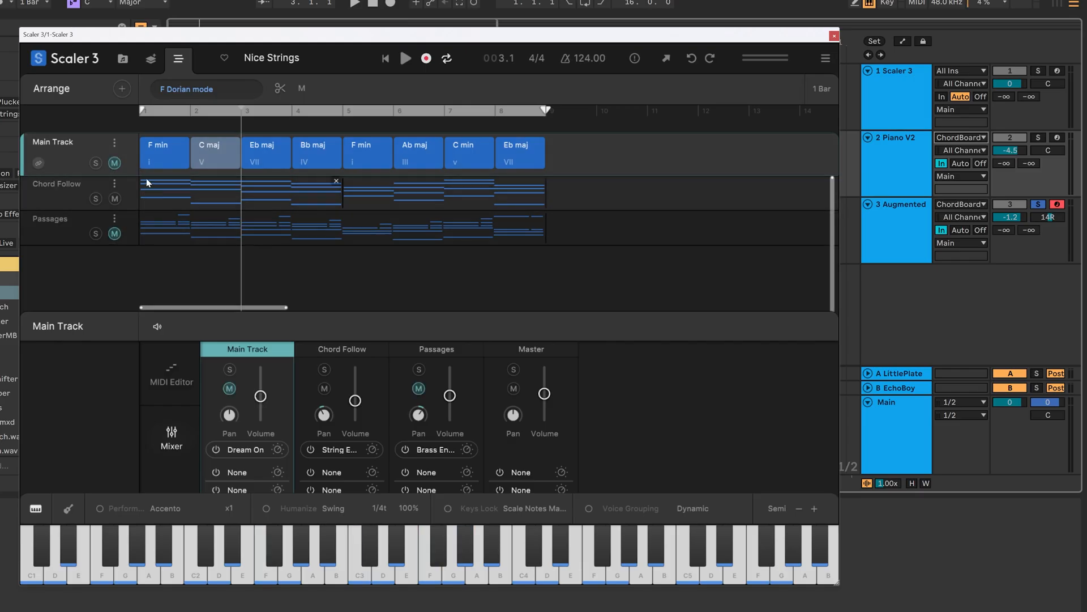
left_click(115, 234)
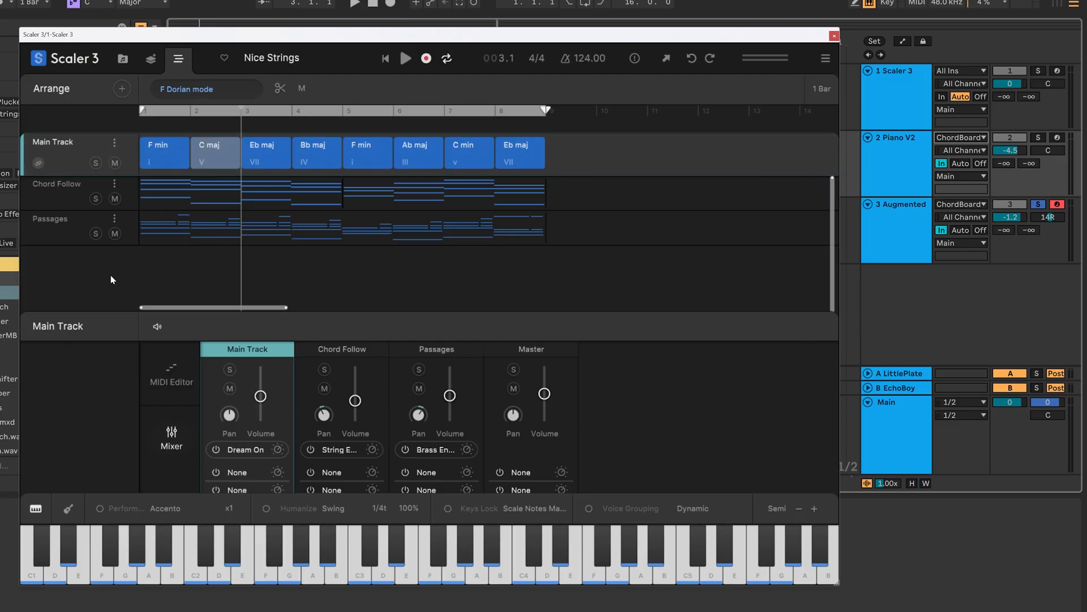
key("space")
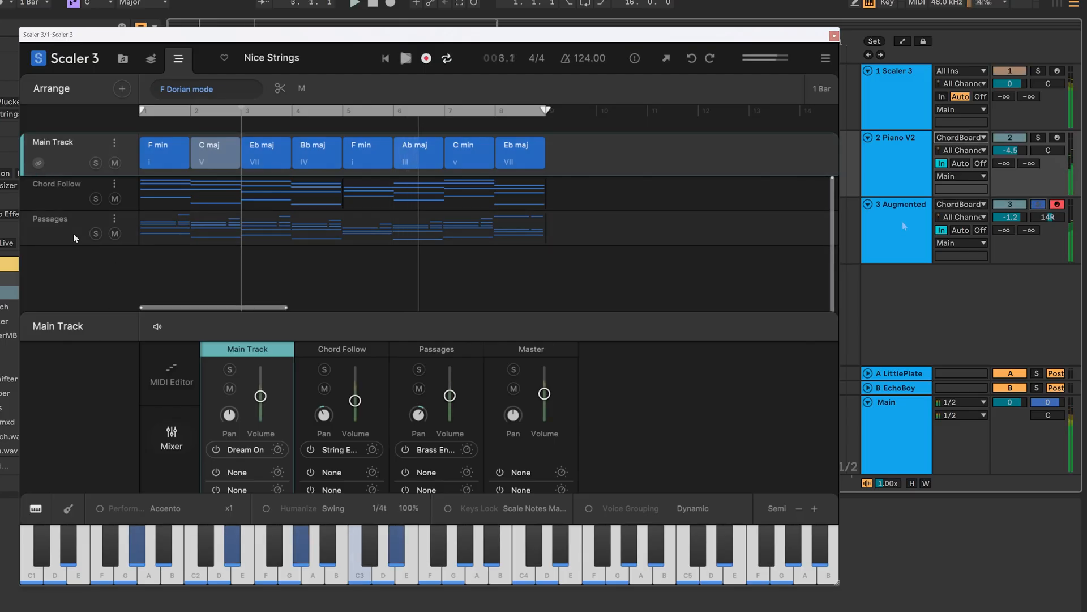